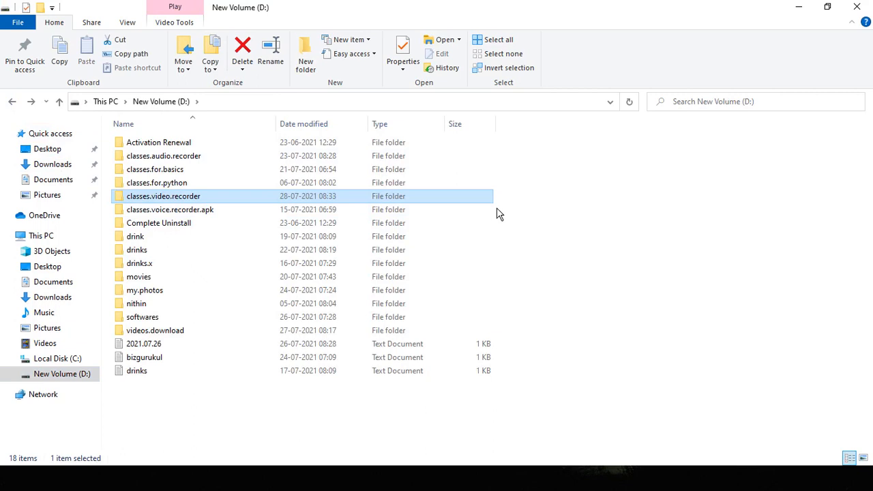
# Step: Create a RAR archive of the classes.video.recorder folder named classes.video.recorder.rar with the default settings
pyautogui.rightClick(499, 213)
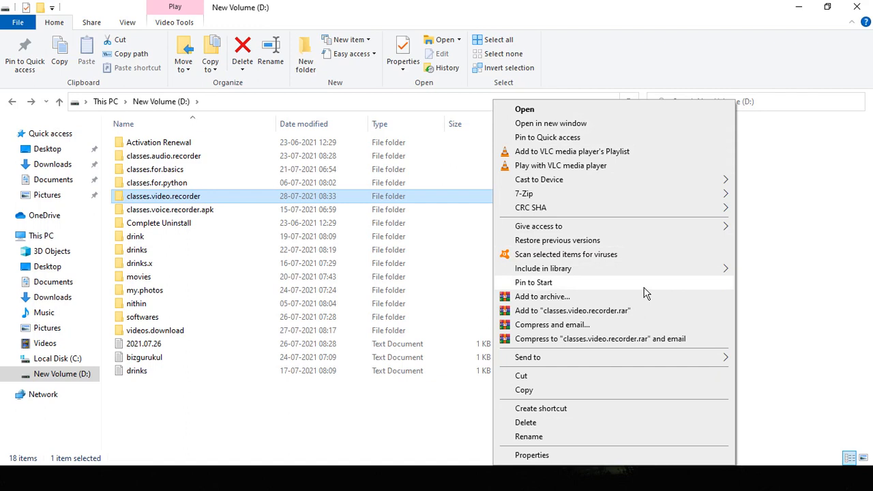
pyautogui.click(572, 298)
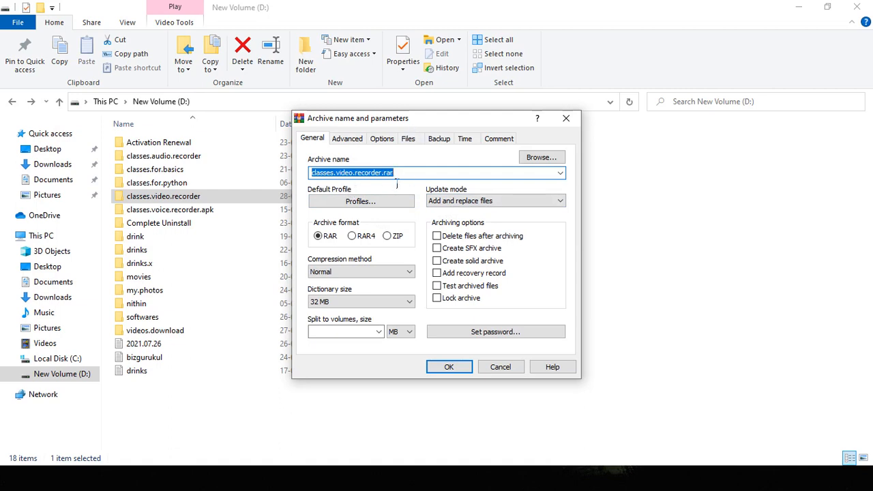
pyautogui.moveTo(380, 176); pyautogui.dragTo(413, 178)
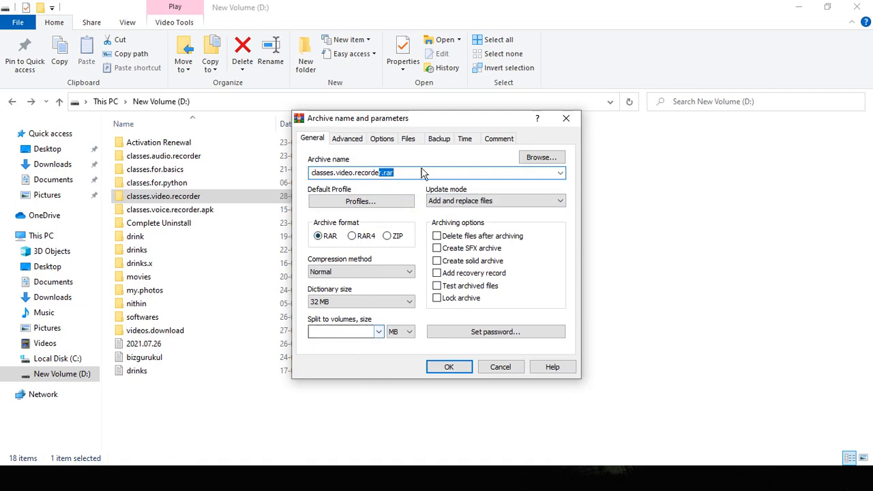
pyautogui.click(427, 177)
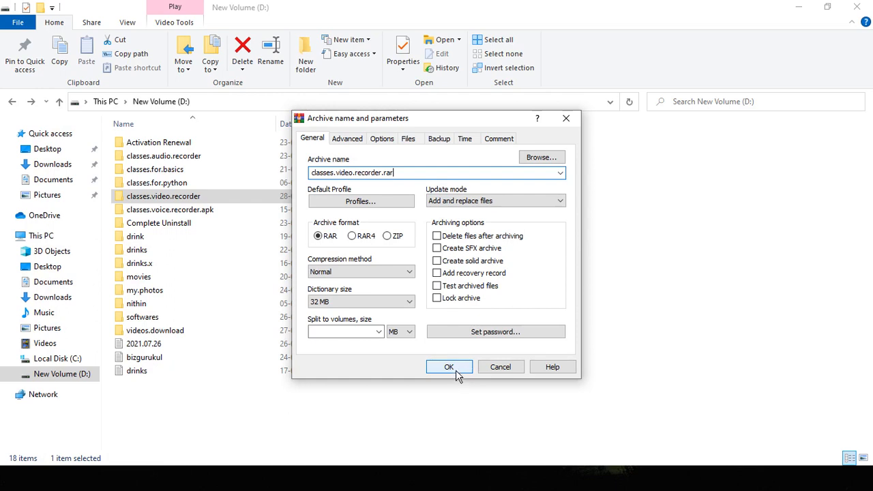
pyautogui.click(449, 367)
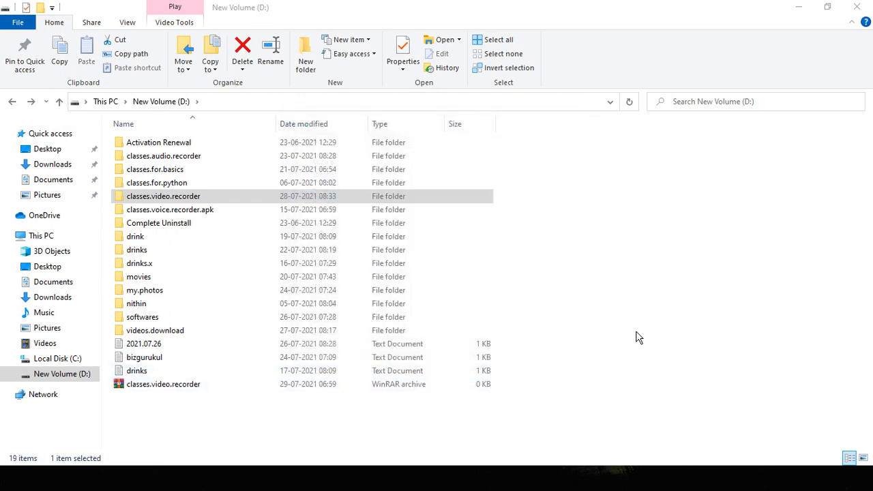
# Step: Refresh the D: drive listing, check the source folder's size, and place the archiving progress window beside the file list
pyautogui.rightClick(628, 179)
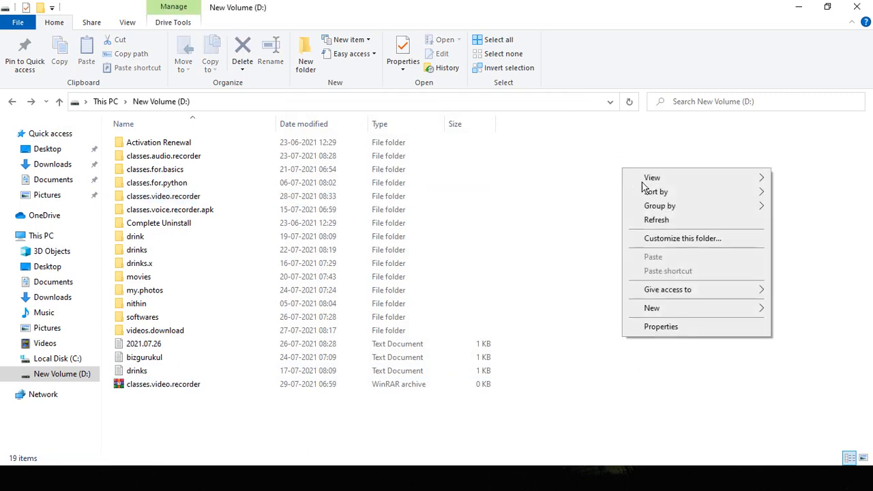
pyautogui.click(679, 226)
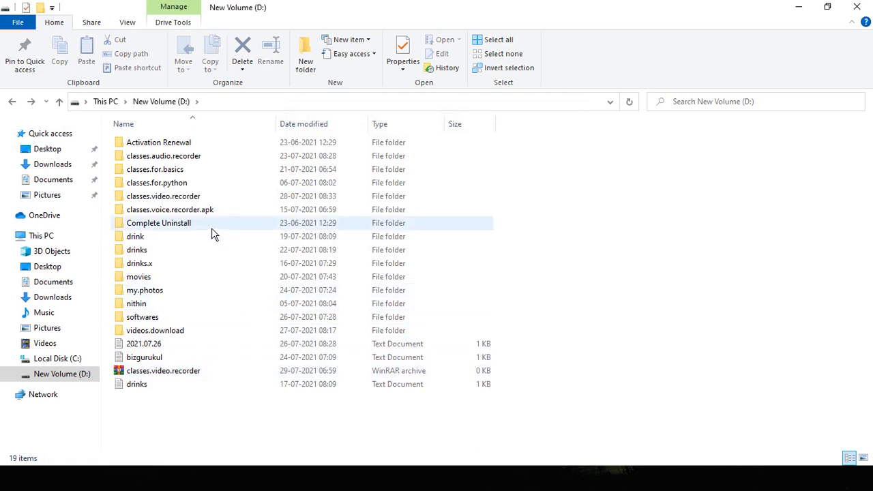
pyautogui.moveTo(198, 202)
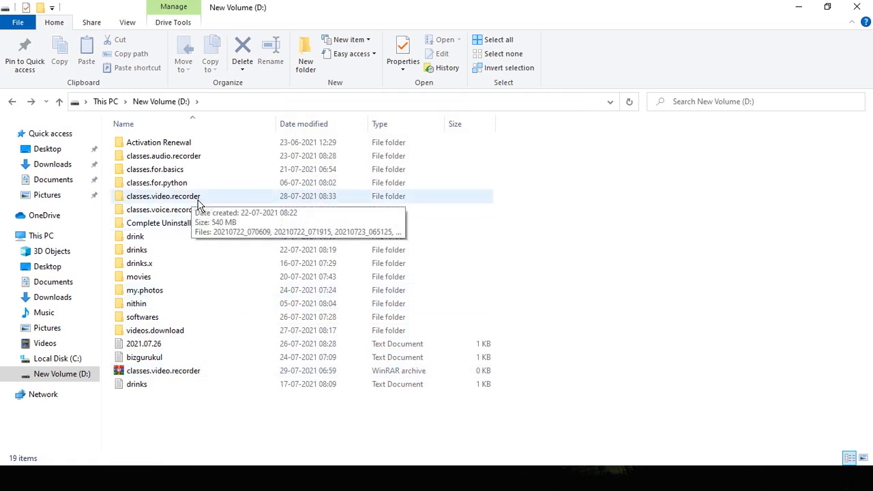
pyautogui.hotkey('alt', 'Tab')
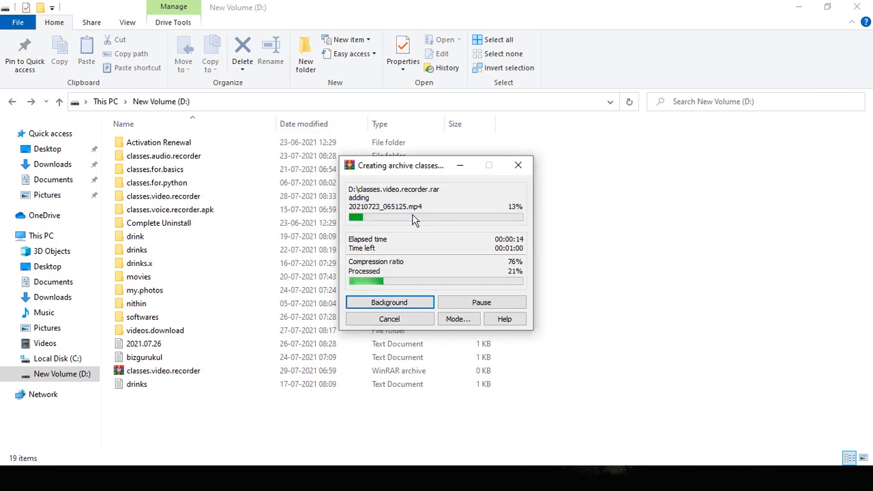
pyautogui.moveTo(413, 172); pyautogui.dragTo(629, 184)
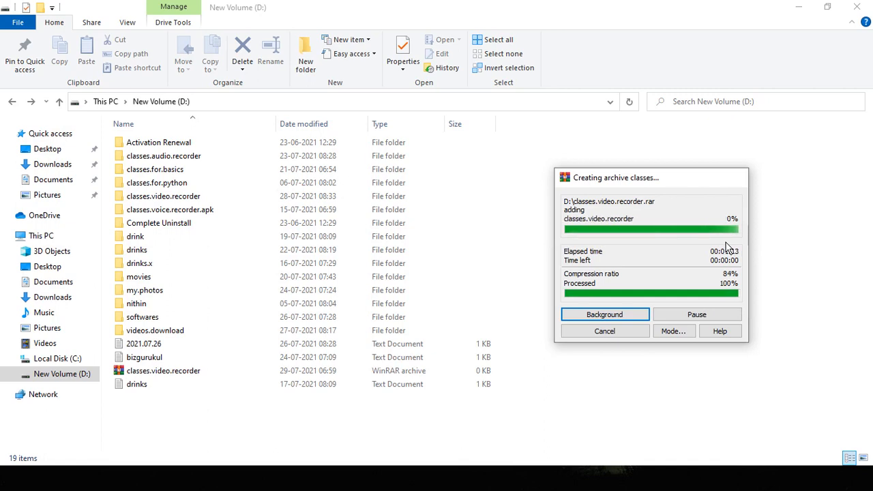
# Step: Refresh the listing and compare the size of the classes.video.recorder folder with that of its new archive
pyautogui.rightClick(695, 189)
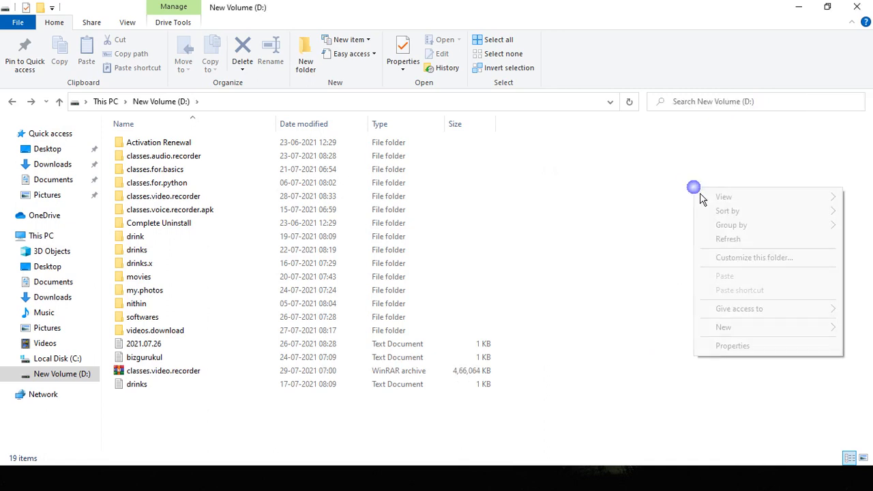
pyautogui.click(744, 243)
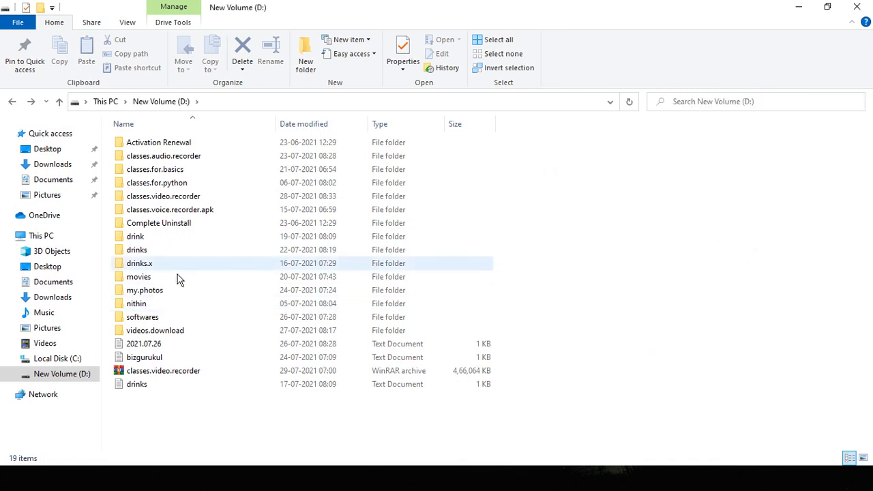
pyautogui.moveTo(191, 209)
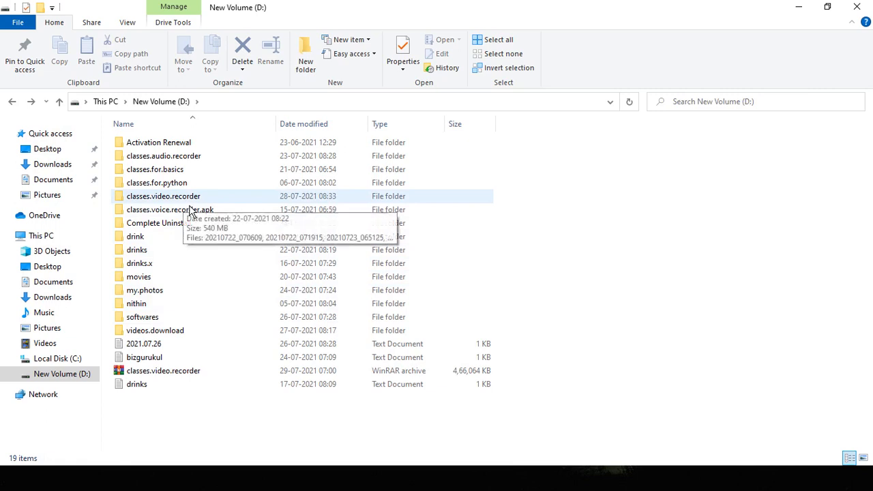
pyautogui.click(479, 375)
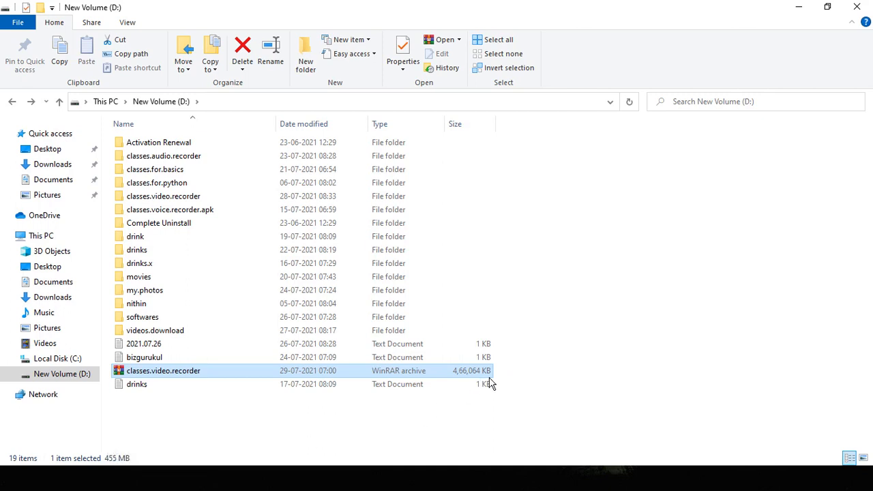
# Step: Open the classes.video.recorder archive, view the videos in its folder, and close the archive window
pyautogui.press('Return')
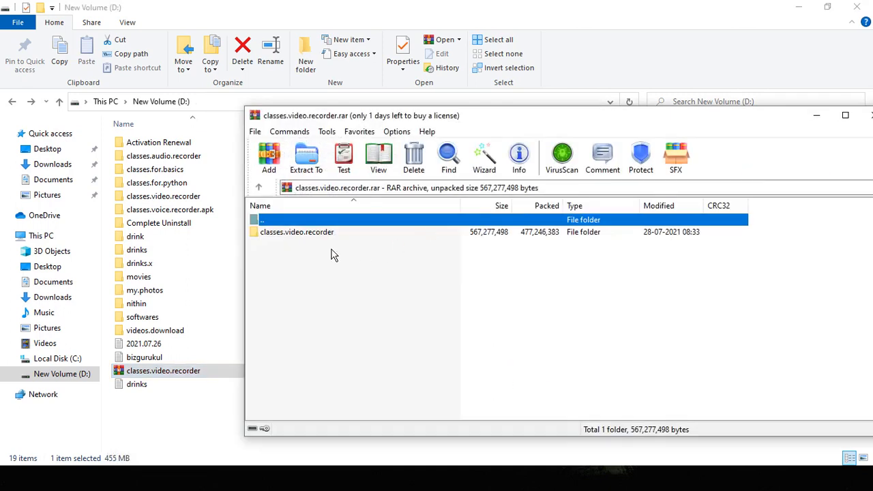
pyautogui.doubleClick(310, 232)
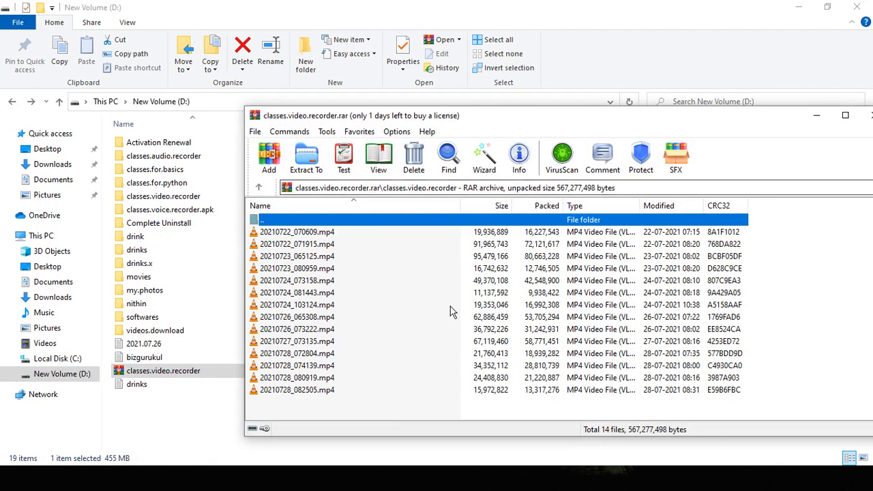
pyautogui.click(868, 116)
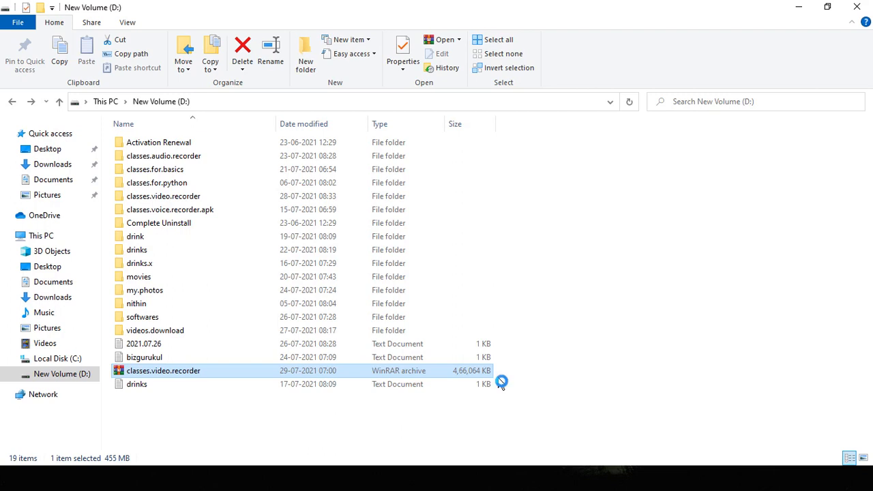
pyautogui.rightClick(501, 383)
pyautogui.click(546, 363)
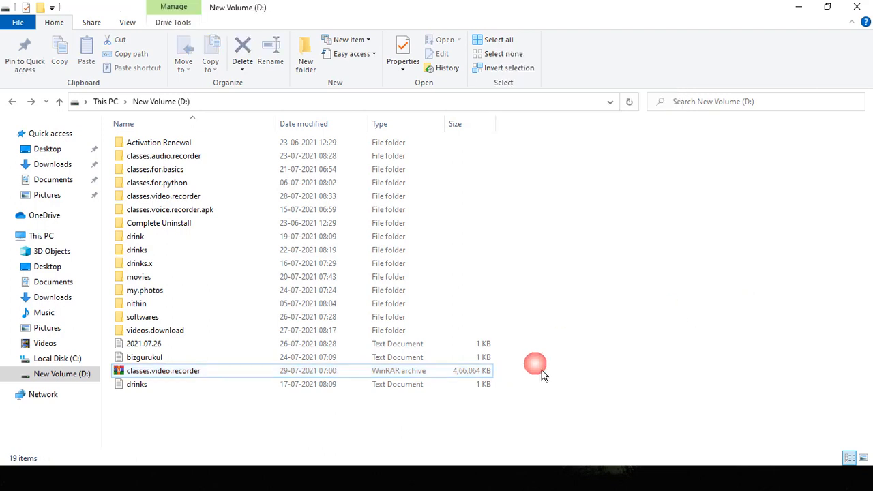
# Step: Delete the classes.video.recorder archive to the Recycle Bin, undo the deletion, and refresh the listing
pyautogui.click(495, 374)
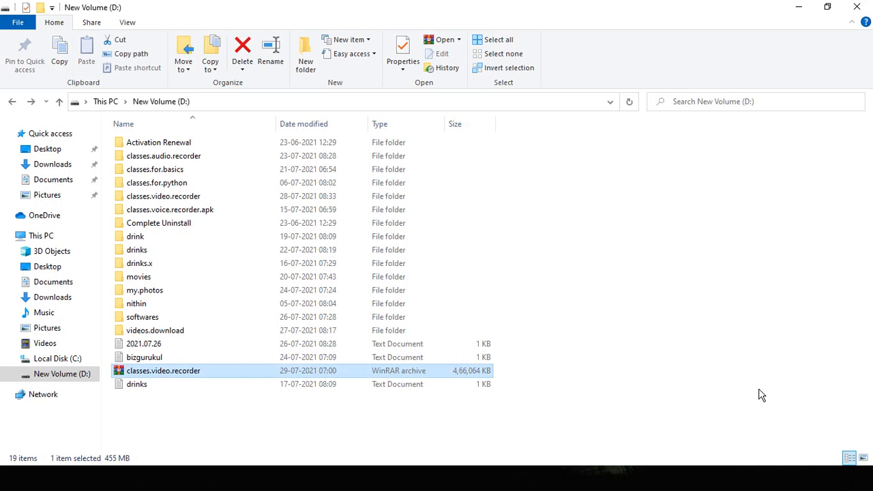
pyautogui.press('Delete')
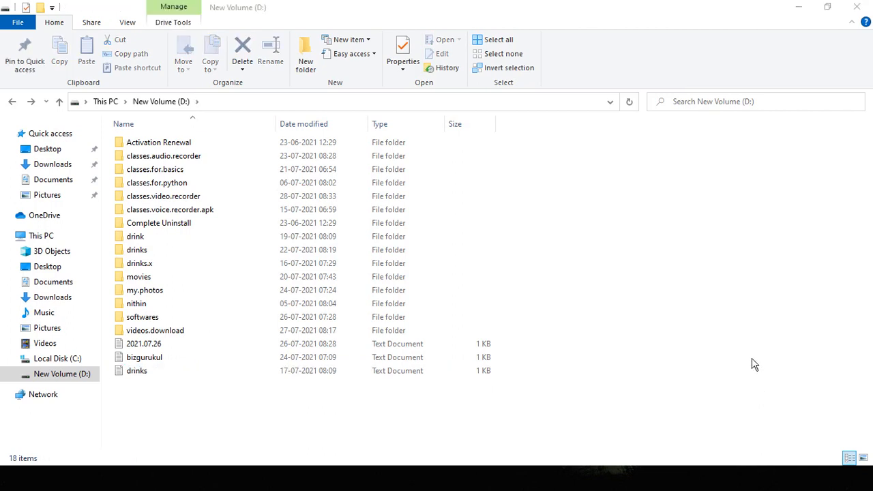
pyautogui.rightClick(707, 219)
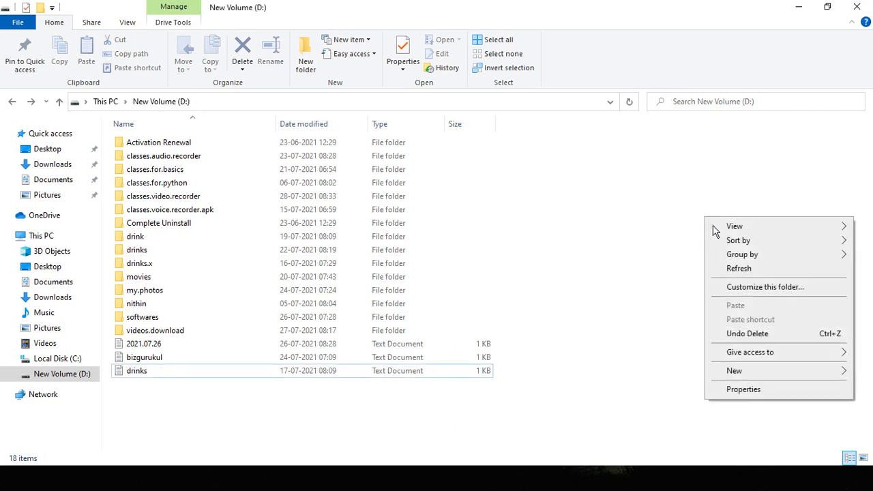
pyautogui.click(763, 337)
pyautogui.rightClick(607, 213)
pyautogui.click(655, 267)
# Step: Permanently delete the classes.video.recorder archive from the D: drive, bypassing the Recycle Bin
pyautogui.click(492, 374)
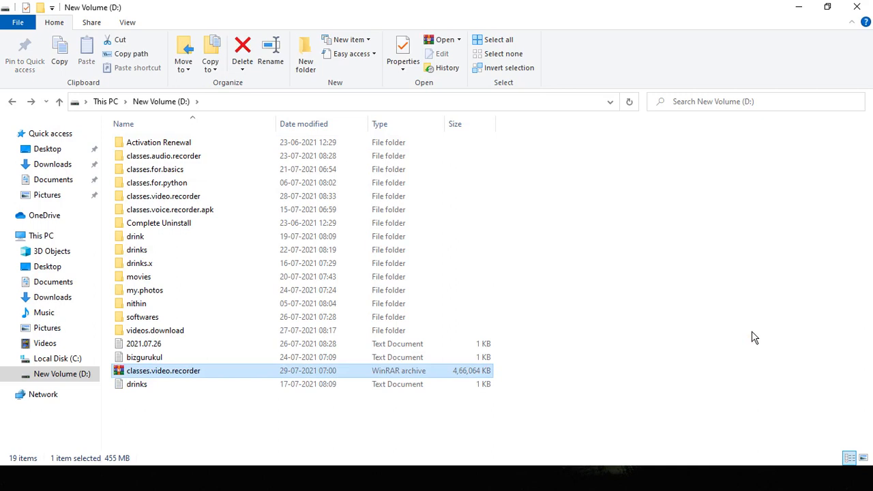
pyautogui.press('Up')
pyautogui.press('Down')
pyautogui.hotkey('shift', 'Delete')
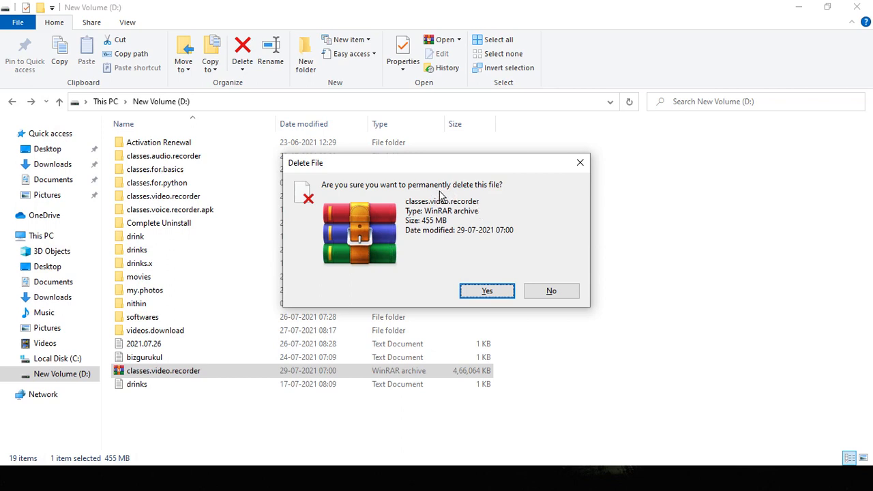
pyautogui.click(487, 291)
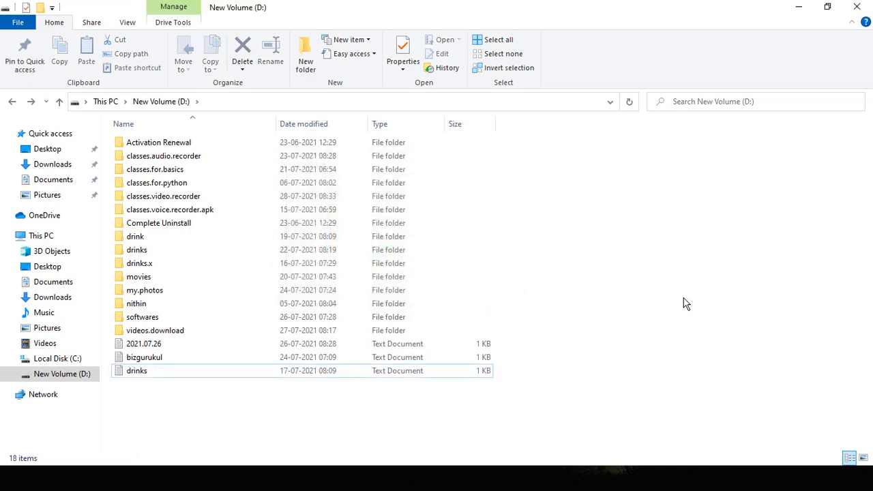
# Step: Try to redo the deletion of the classes.video.recorder archive, retry once, and cancel the operation
pyautogui.rightClick(645, 174)
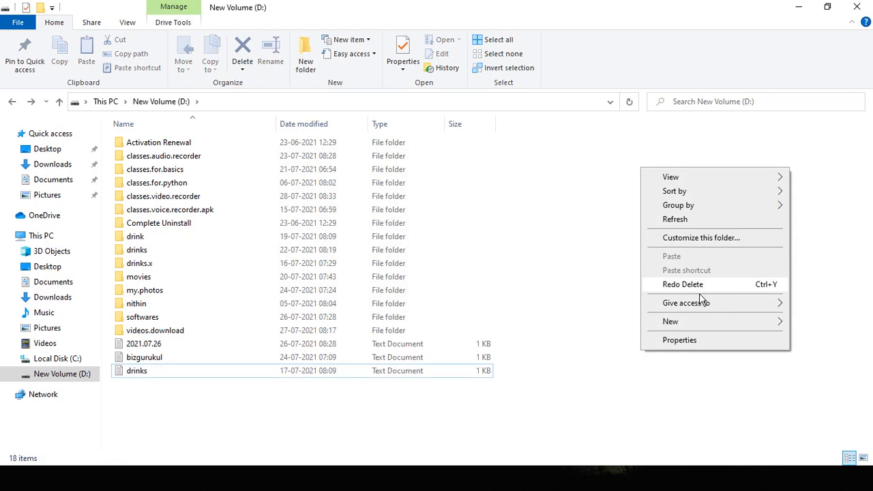
pyautogui.click(700, 294)
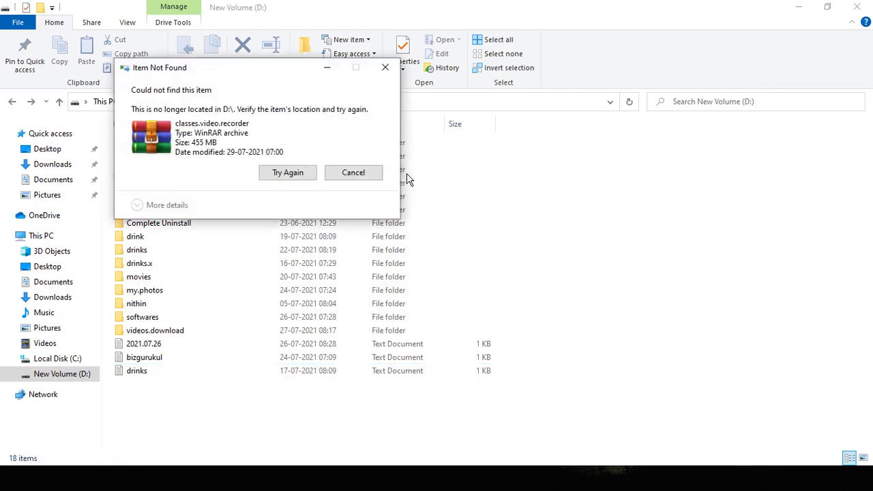
pyautogui.click(306, 179)
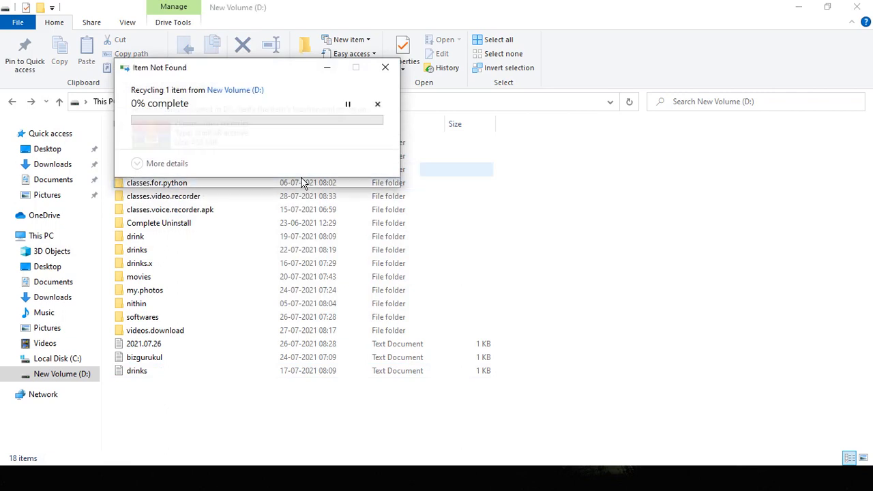
pyautogui.click(368, 180)
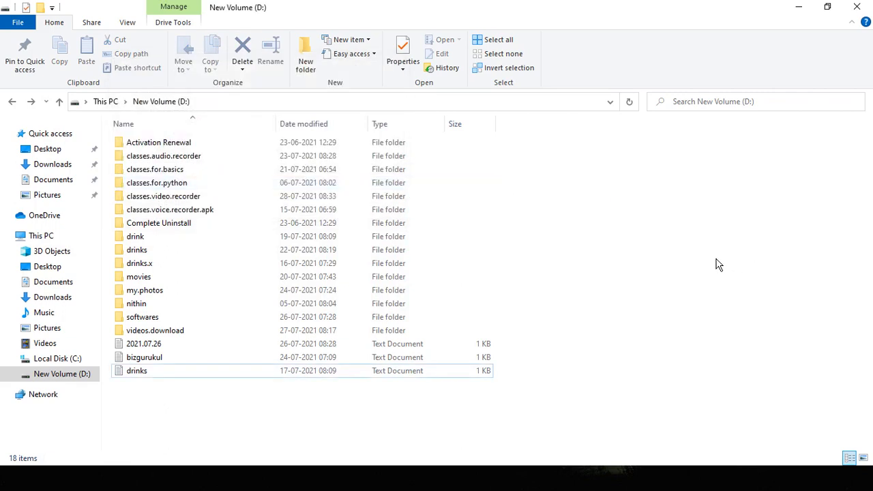
# Step: Create a RAR archive of the classes.video.recorder folder, split into volumes of 45 MB each
pyautogui.click(184, 196)
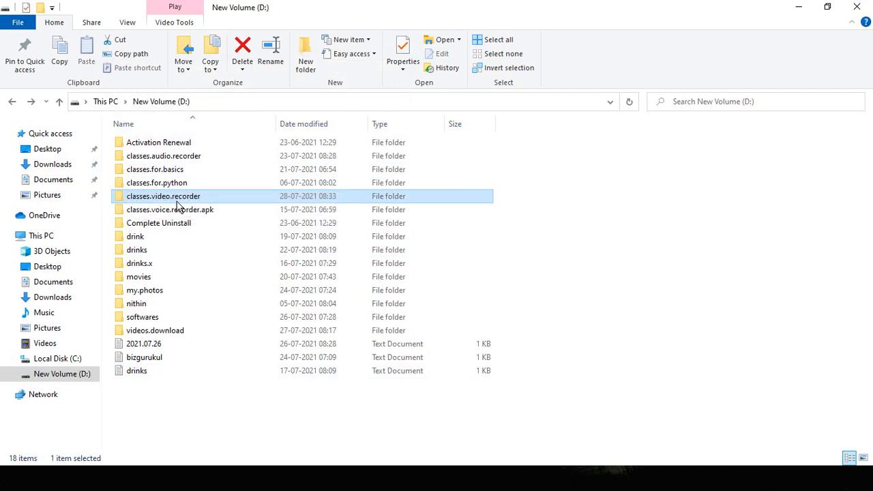
pyautogui.rightClick(496, 210)
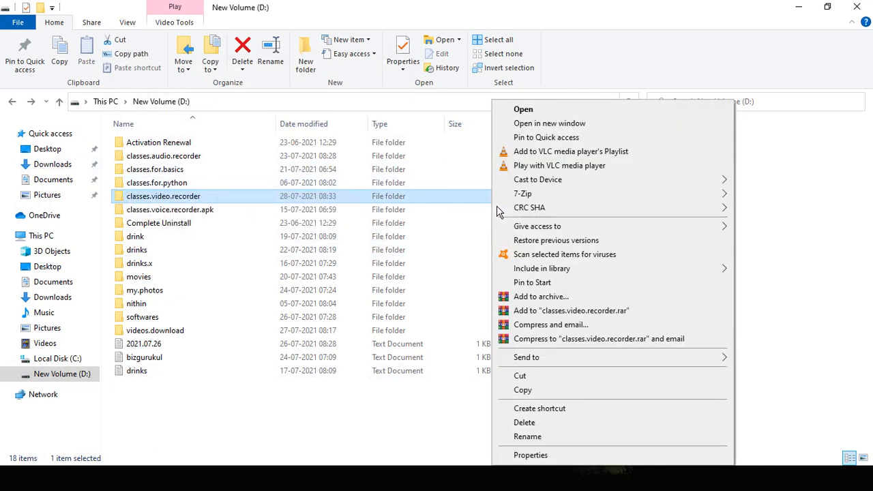
pyautogui.click(591, 300)
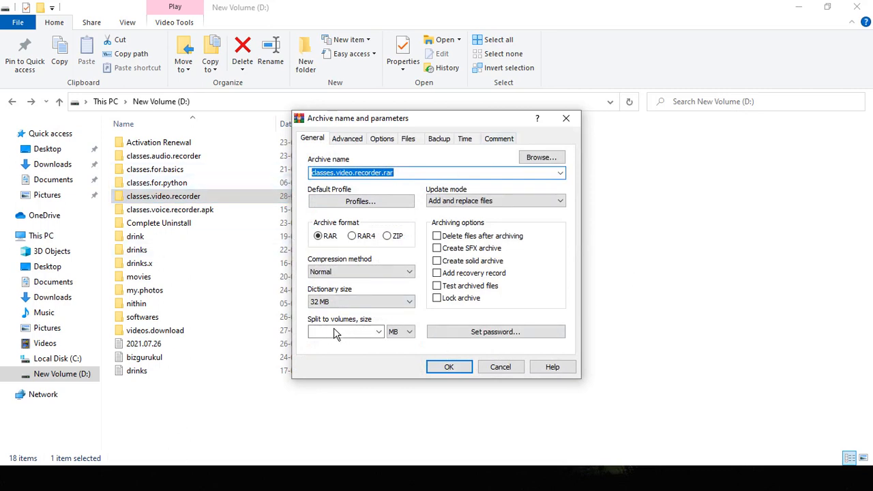
pyautogui.click(379, 332)
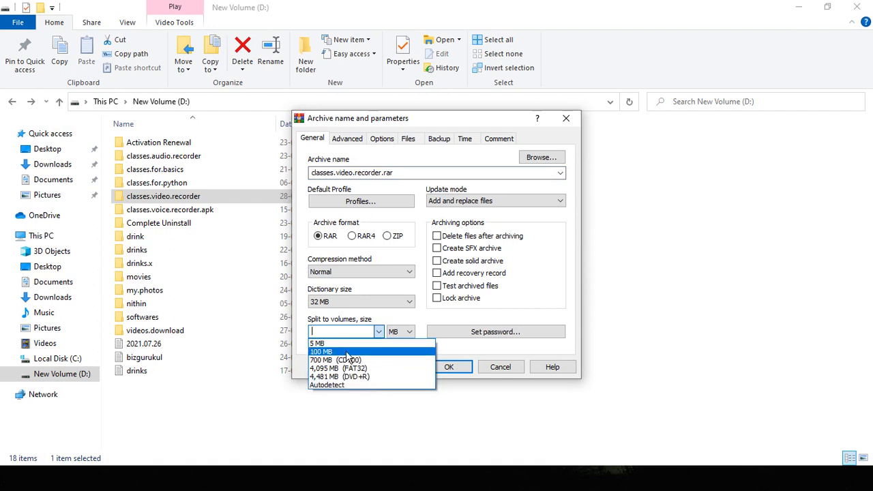
pyautogui.click(348, 332)
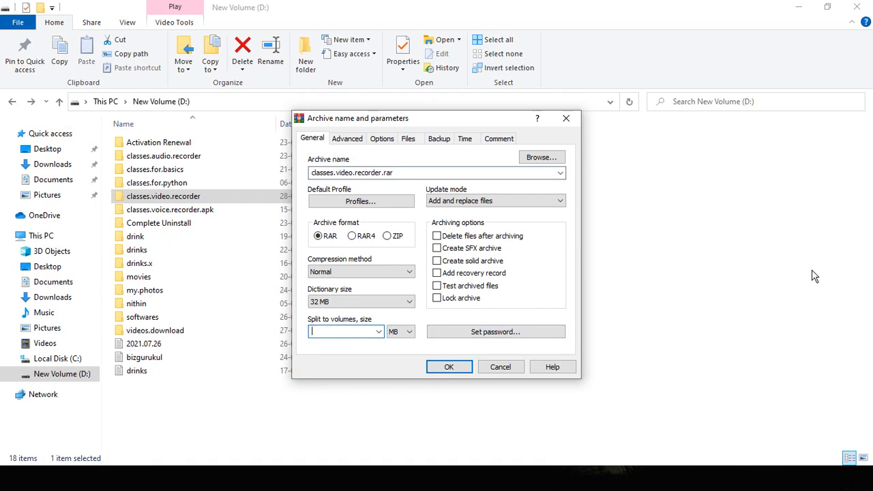
pyautogui.write('45')
pyautogui.click(409, 332)
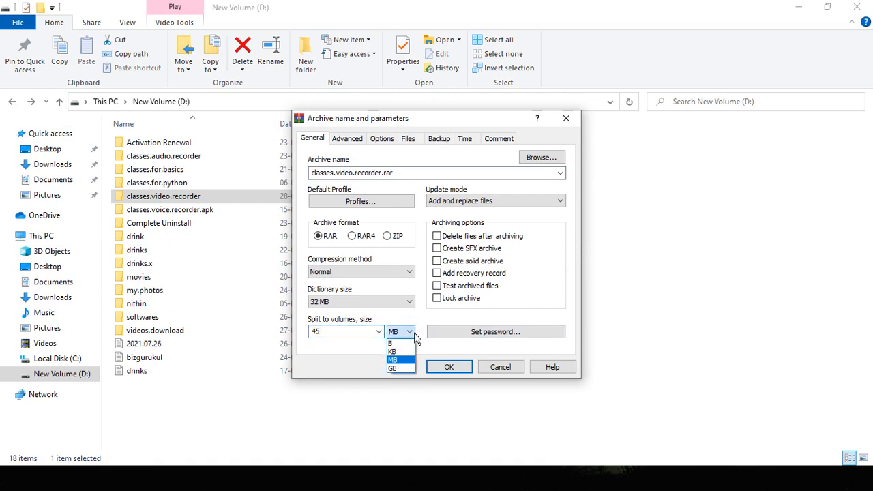
pyautogui.click(413, 369)
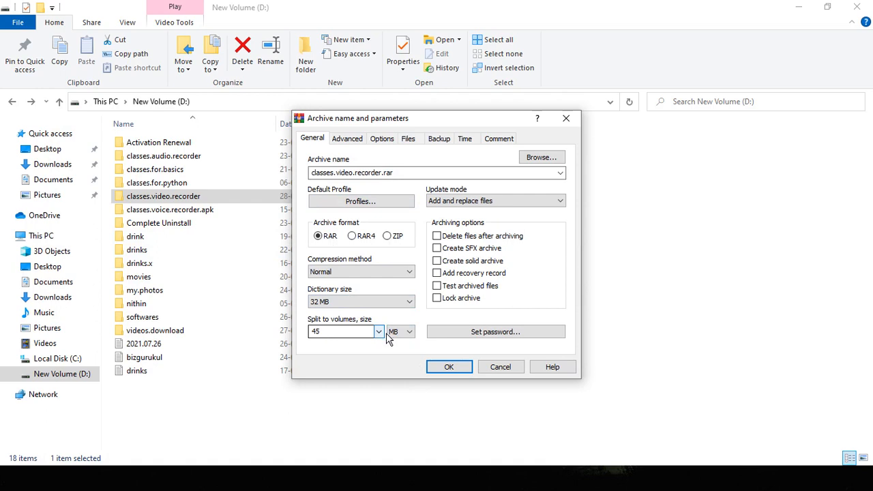
pyautogui.click(450, 368)
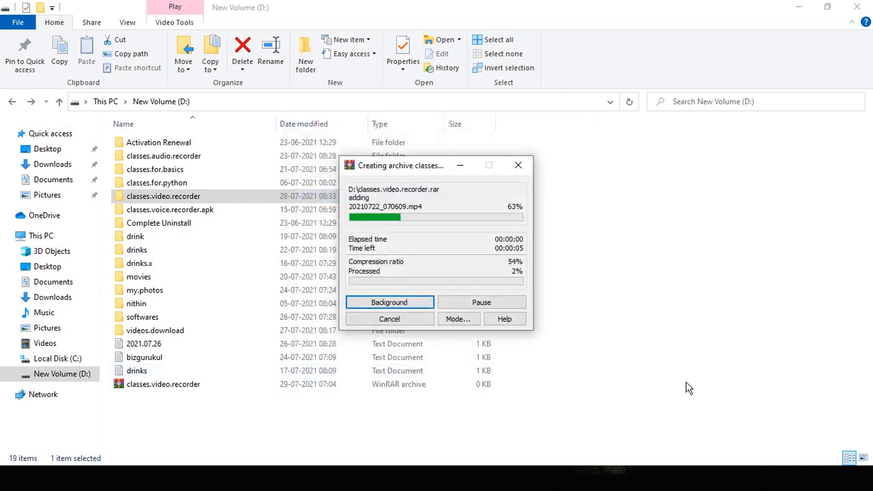